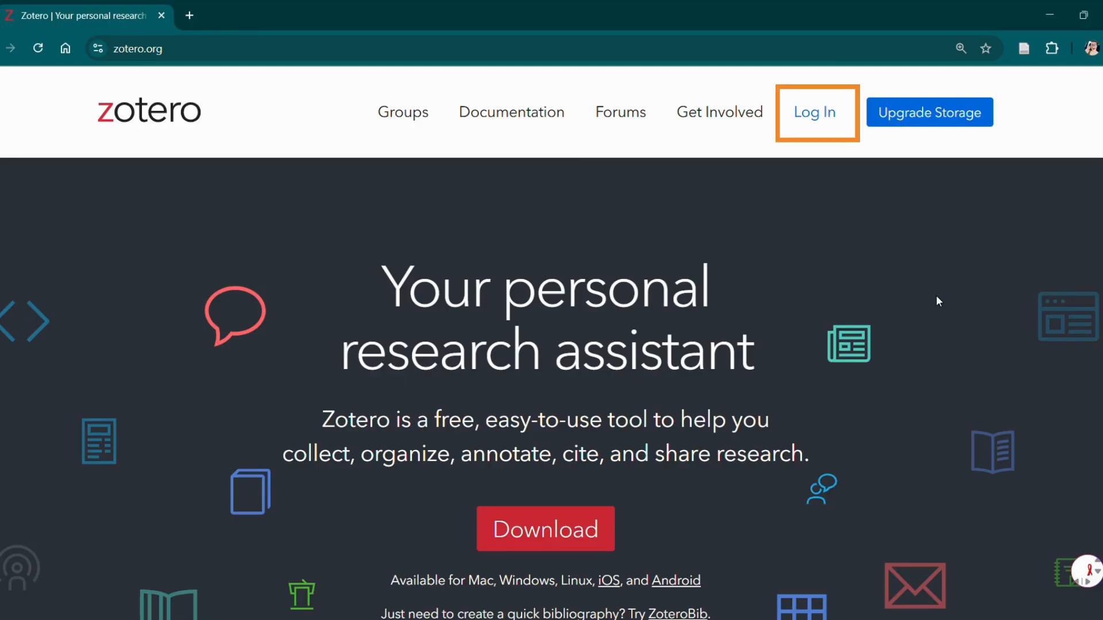
Step: Log in to zotero.org with the account username to reach the Web Library
click(822, 120)
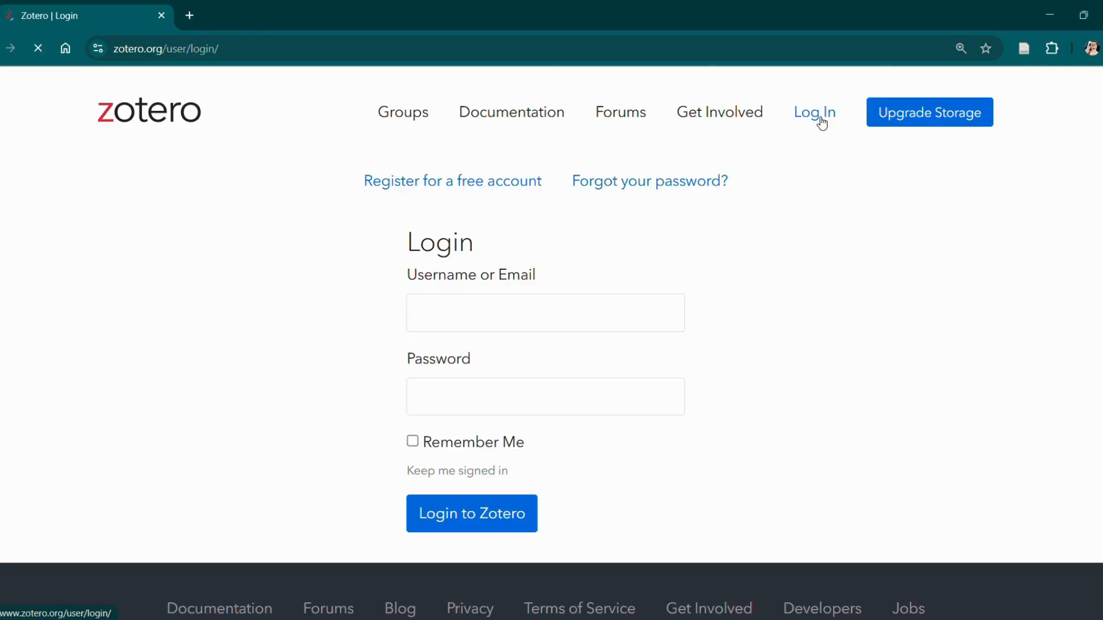
click(499, 315)
text(library)
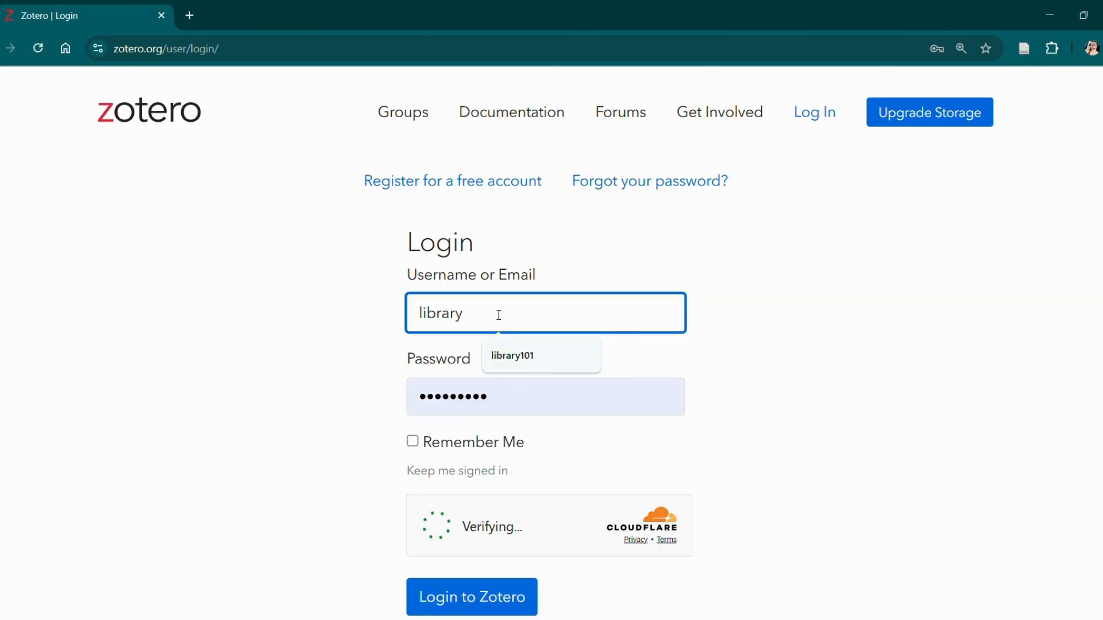
text(101)
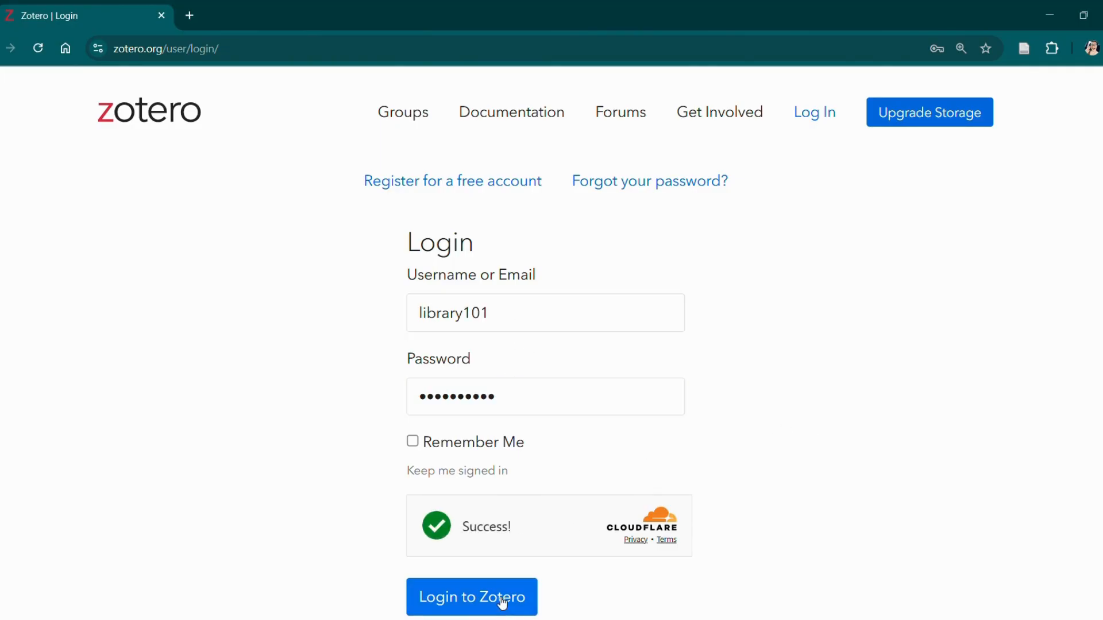
click(503, 603)
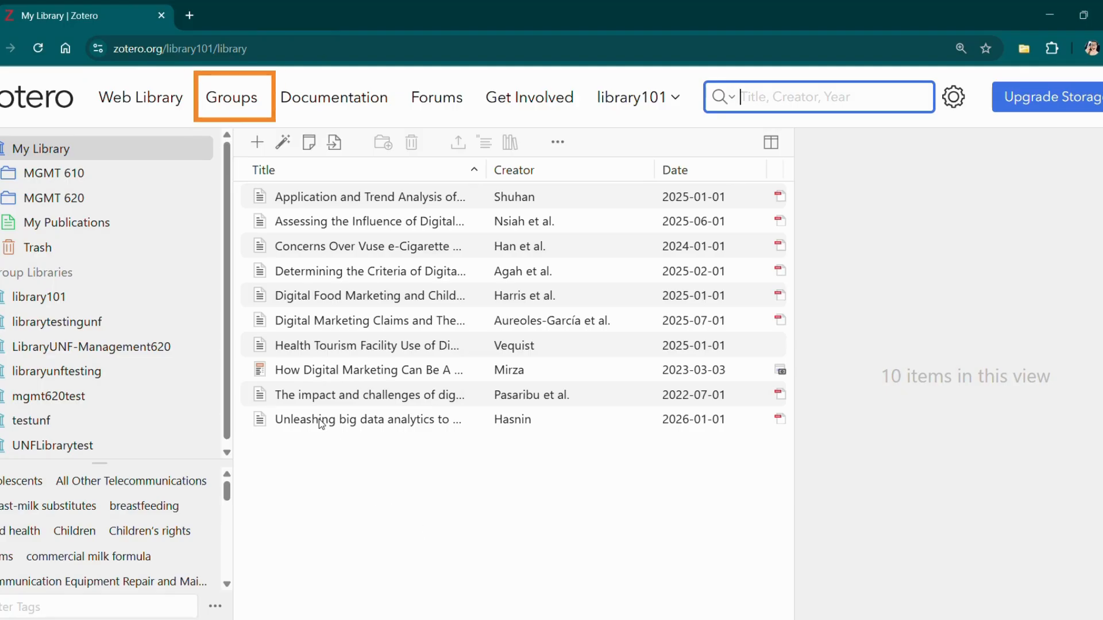
Step: Go to the Groups page and scroll through the existing group libraries
click(242, 103)
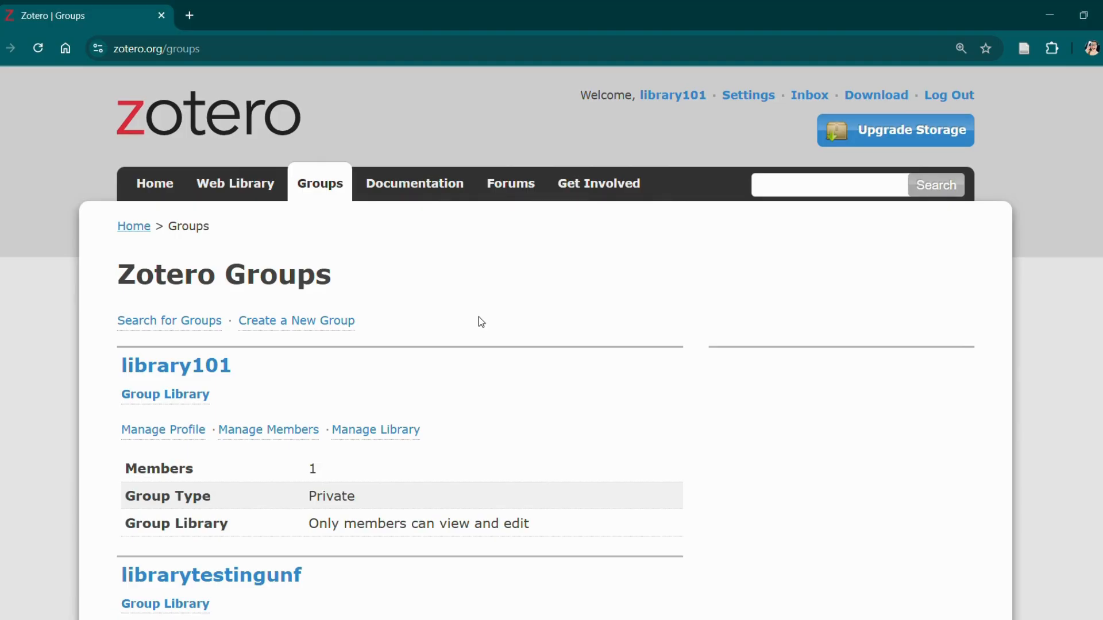
scroll(478, 317, down, 3)
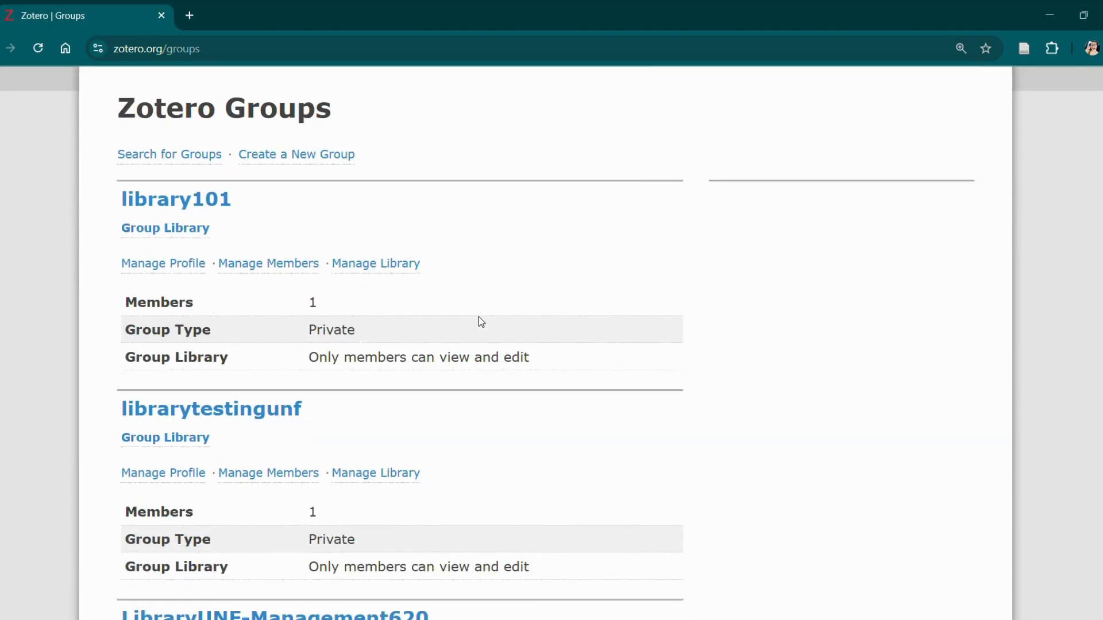
scroll(478, 317, down, 6)
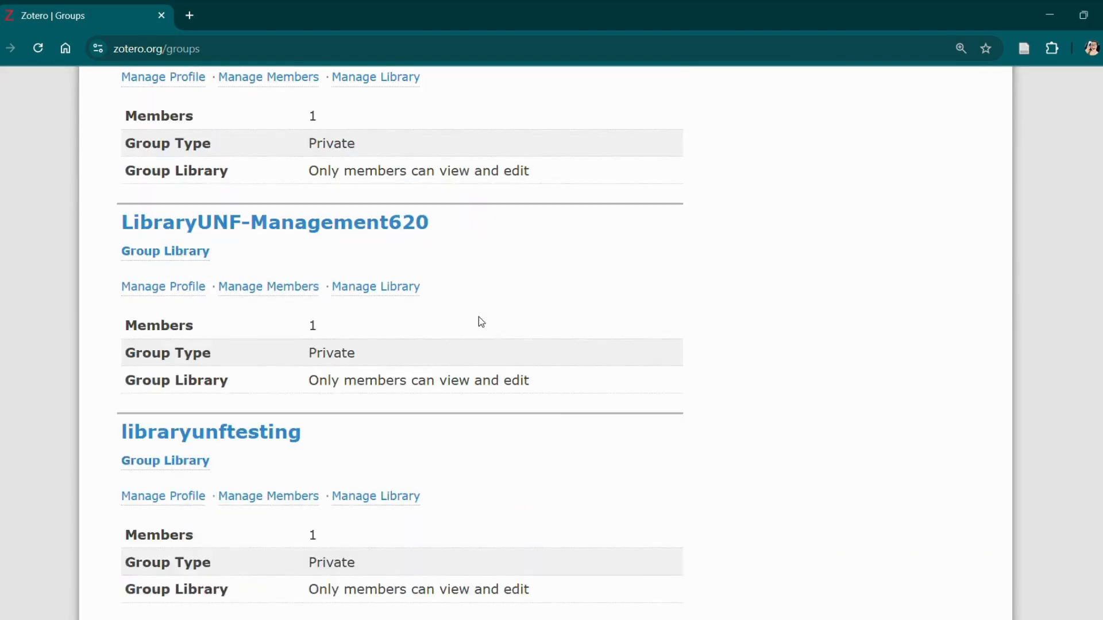
scroll(481, 322, up, 7)
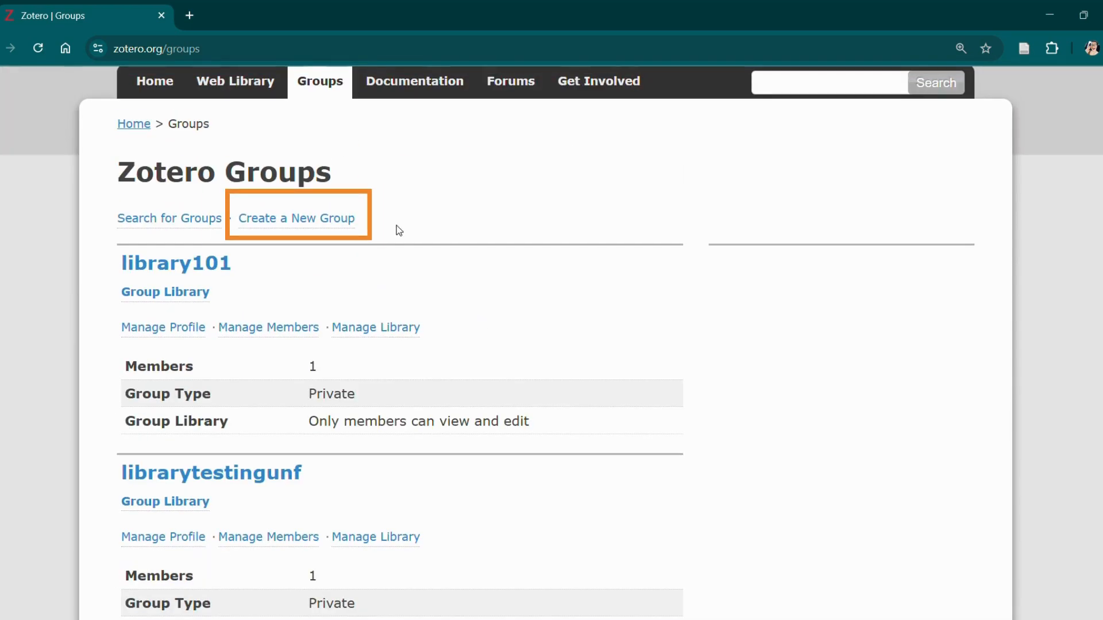
Step: Create a new group named 'Library101-MGMT620' with Private Membership
click(290, 222)
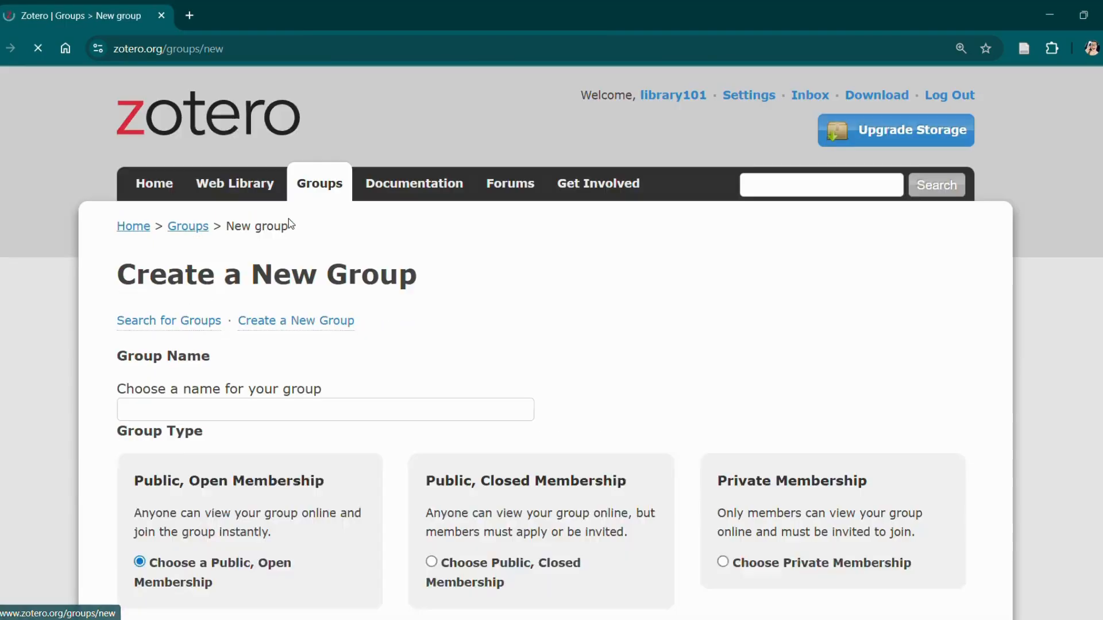
scroll(289, 221, down, 2)
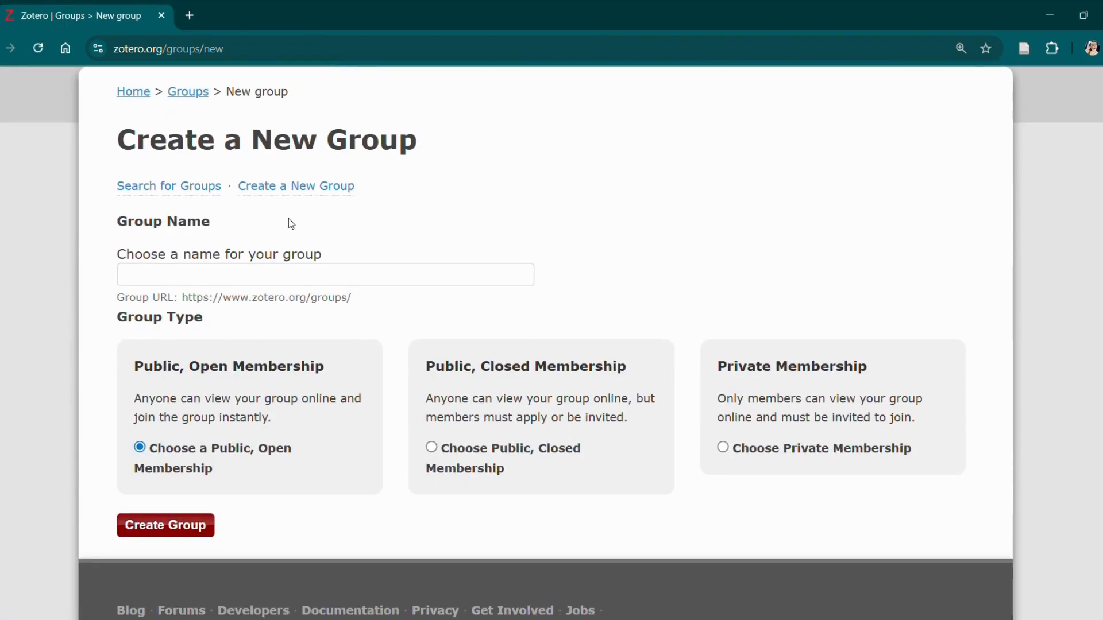
click(272, 277)
text(Library)
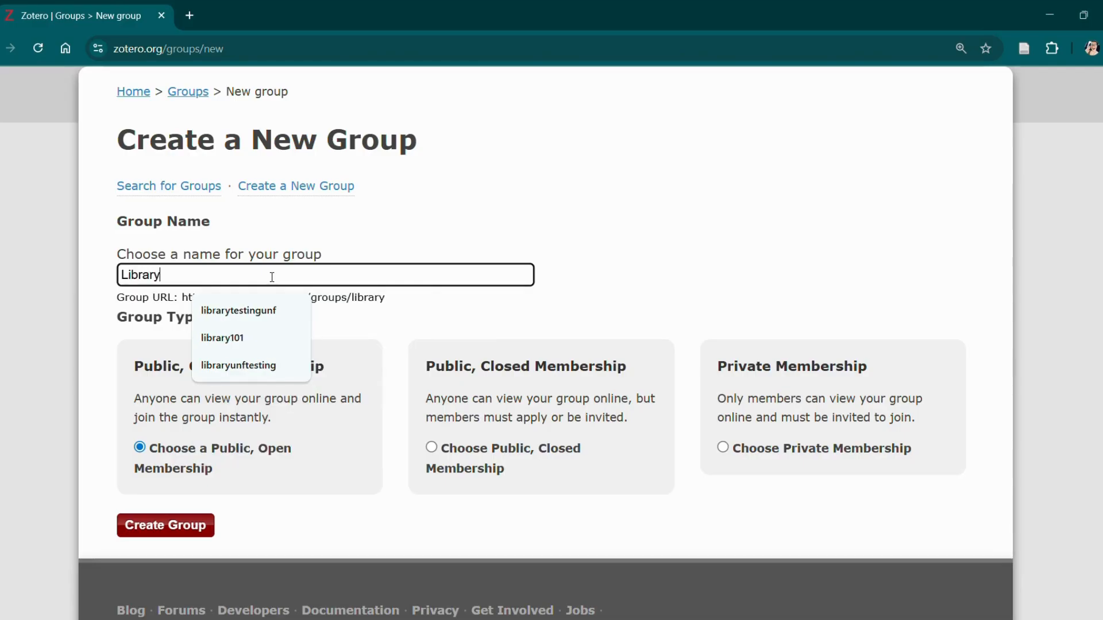
text(101)
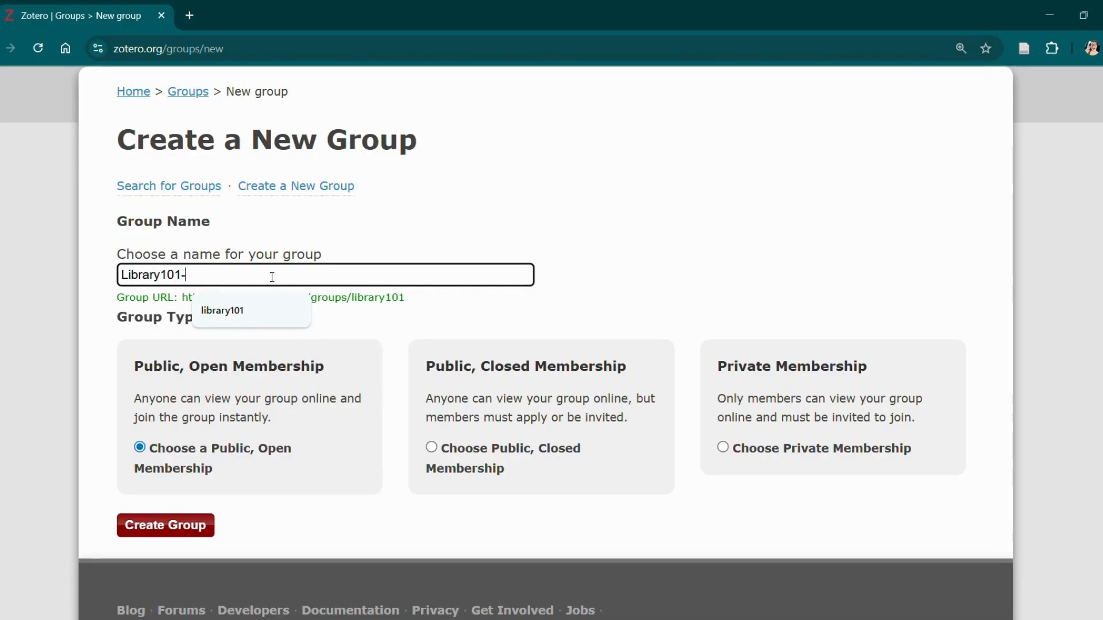
text(-MGMT620)
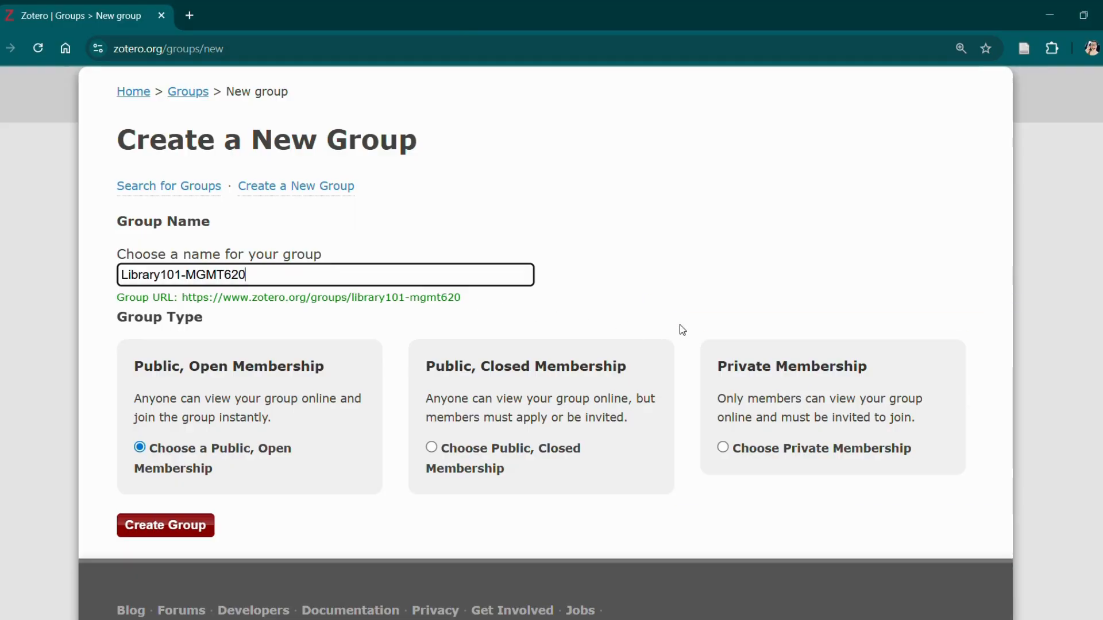
click(722, 448)
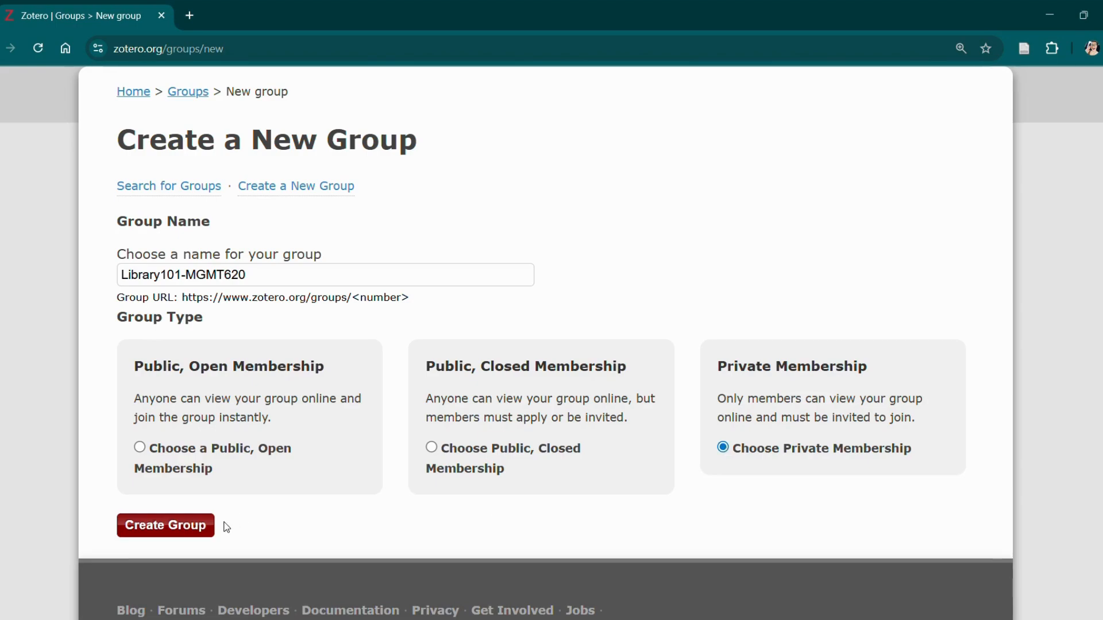
click(189, 531)
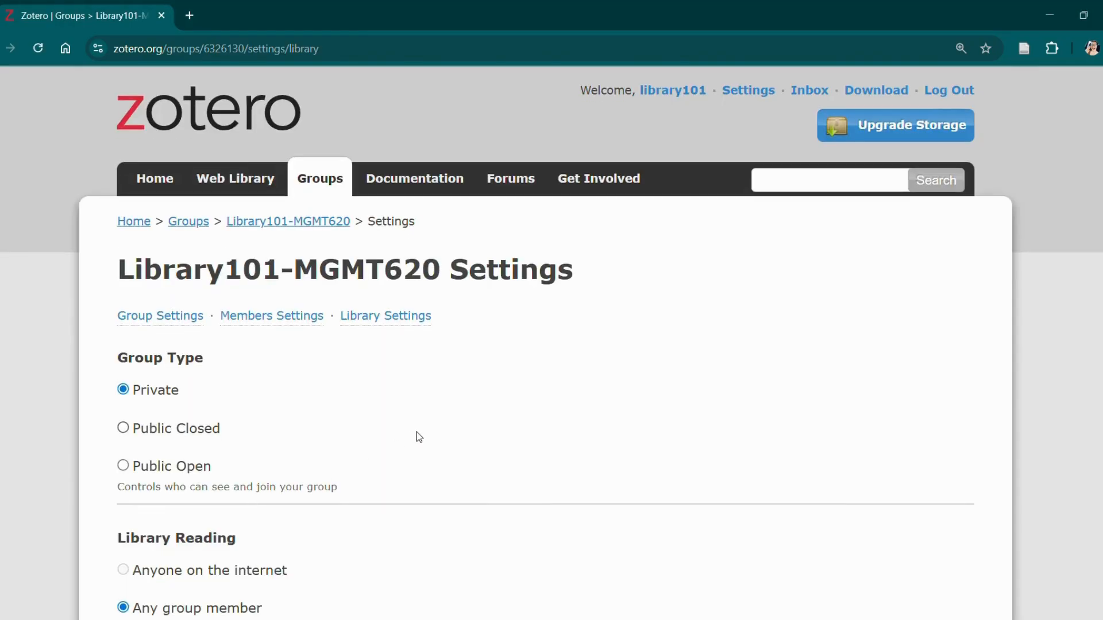
Step: Save Library101-MGMT620's default library settings (members-only read and edit), then return to Groups
scroll(416, 432, down, 3)
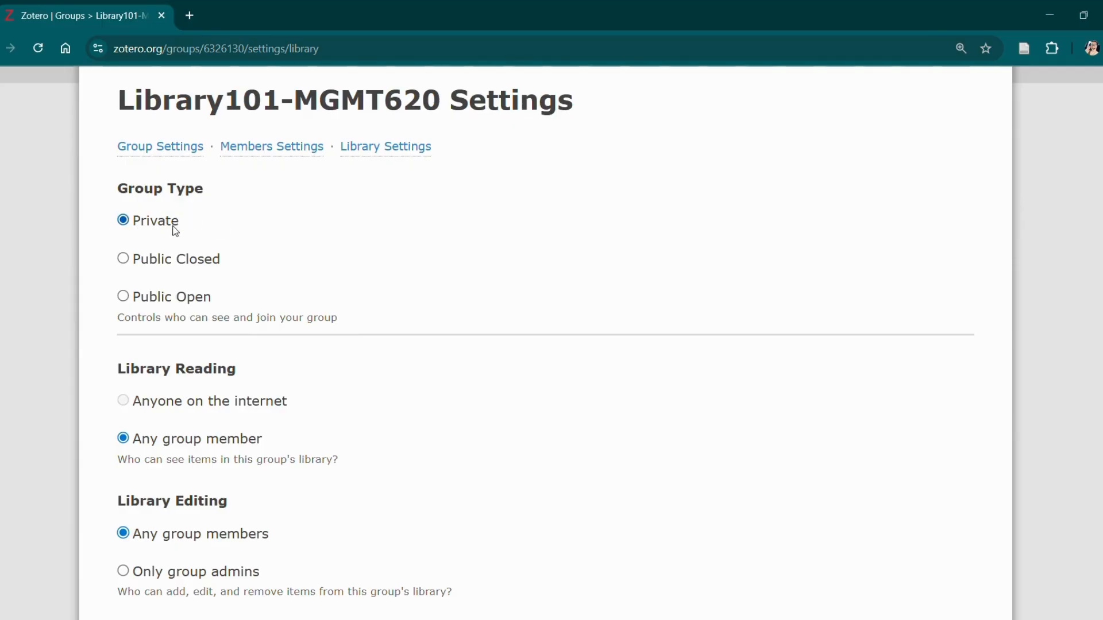
scroll(350, 377, down, 3)
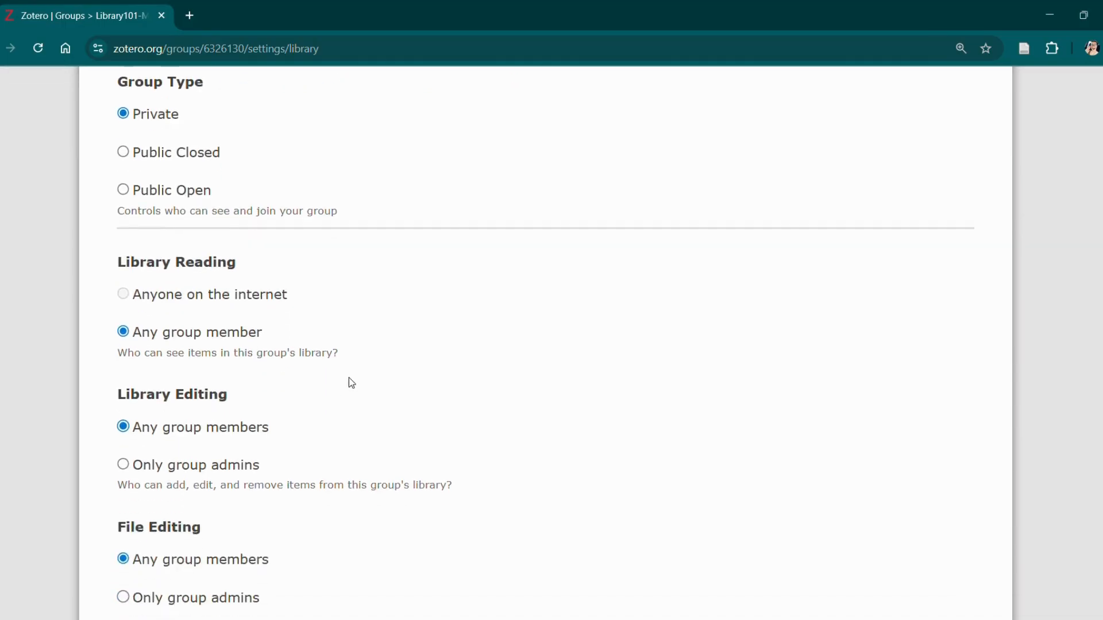
scroll(349, 378, down, 1)
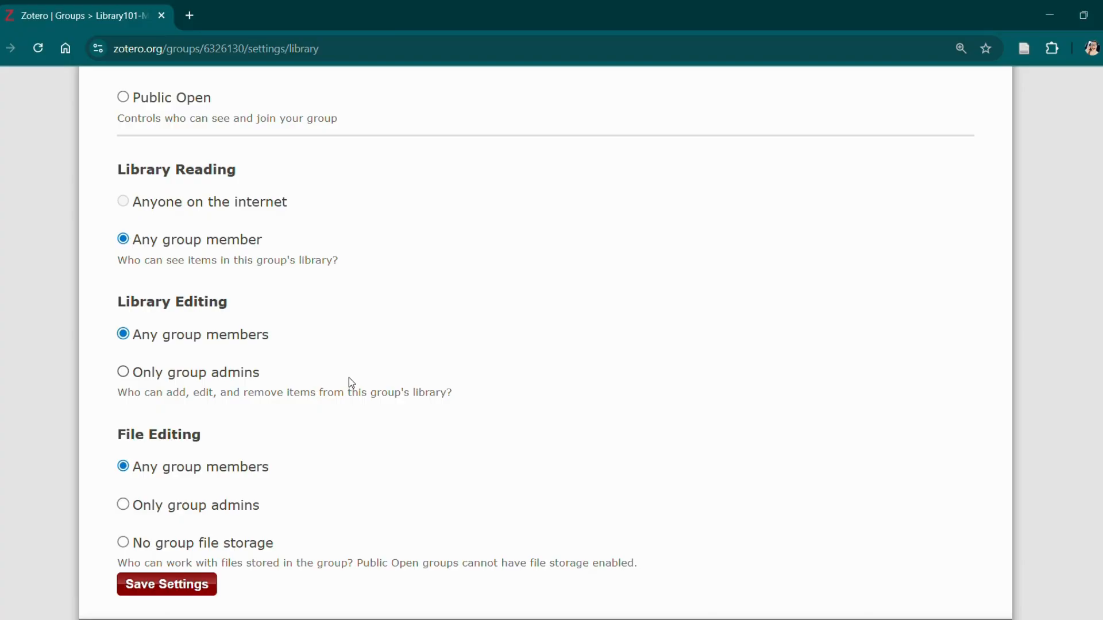
click(182, 592)
scroll(411, 441, up, 2)
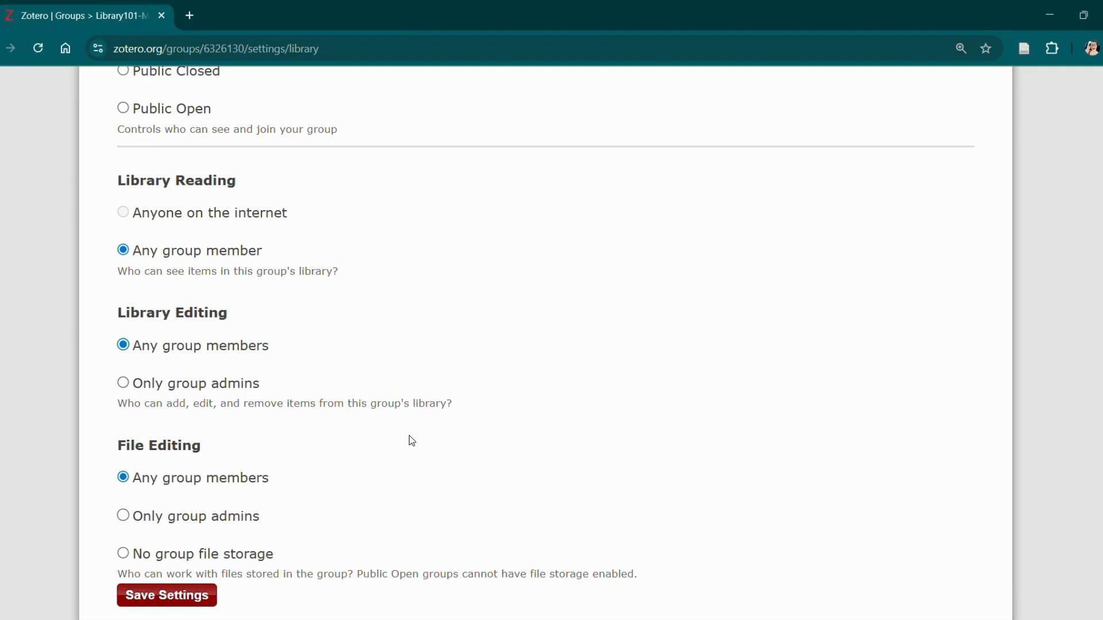
scroll(409, 437, up, 6)
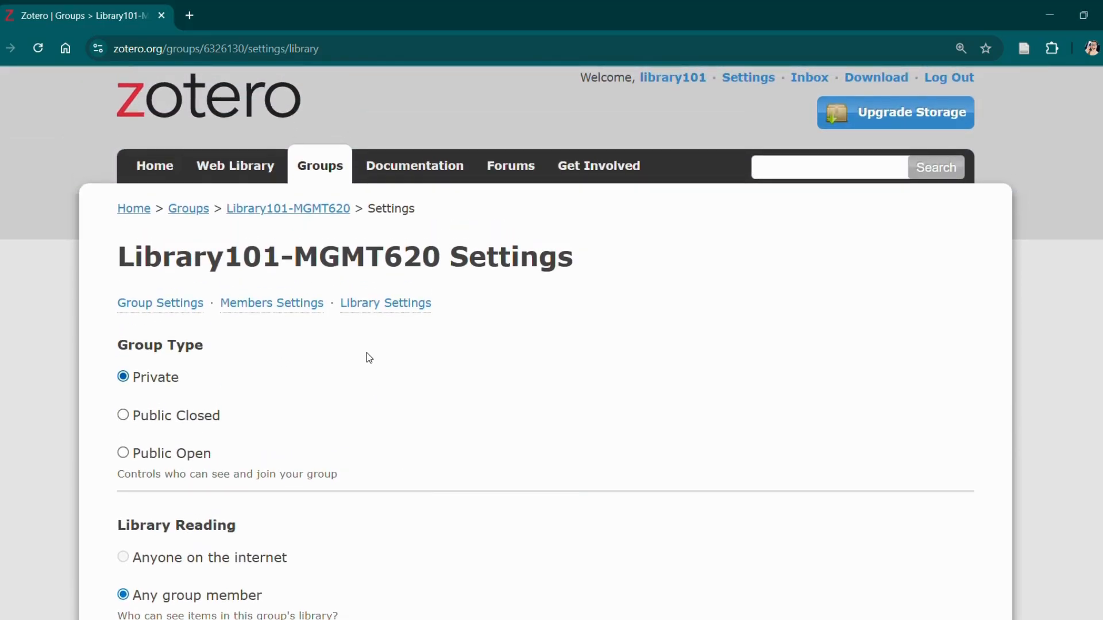
click(321, 170)
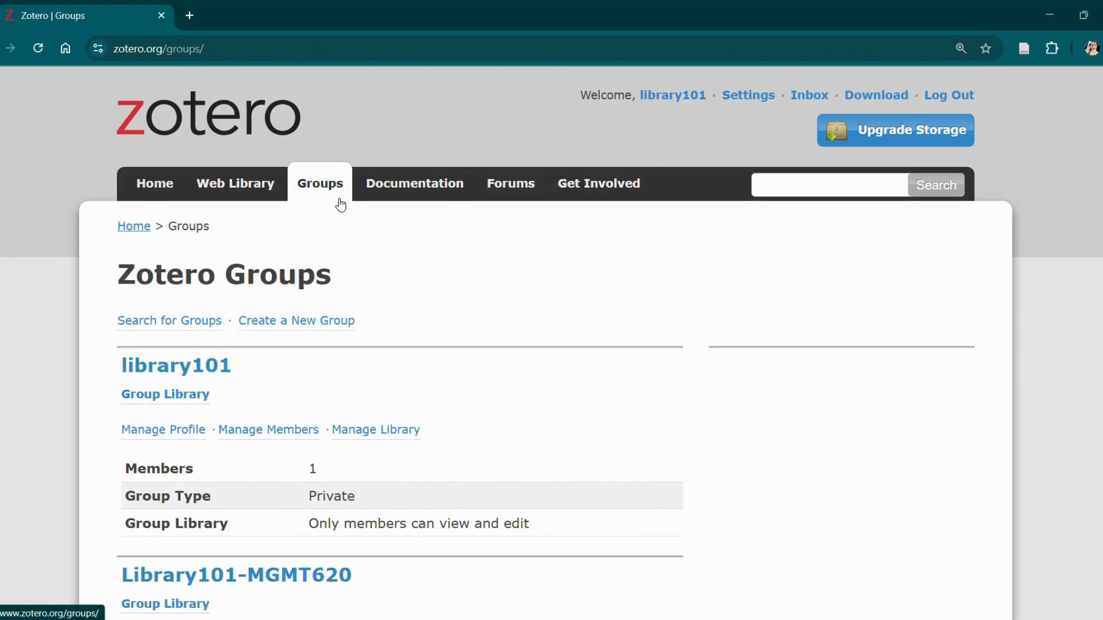
Step: Check the Library101-MGMT620 group listing, then switch to the Zotero desktop app
scroll(538, 374, down, 3)
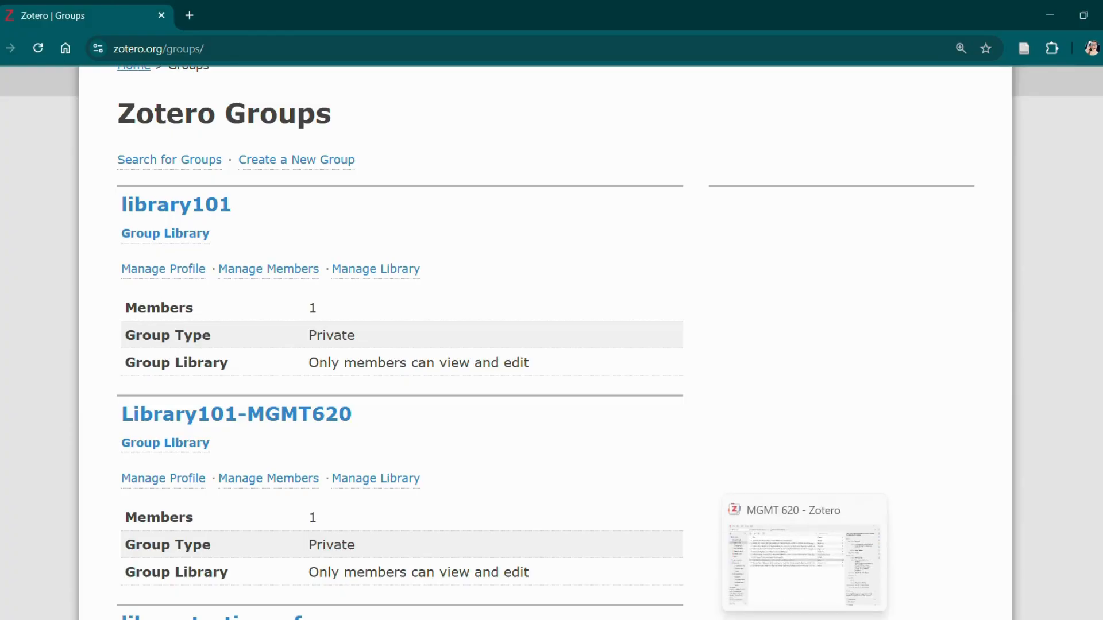
click(741, 583)
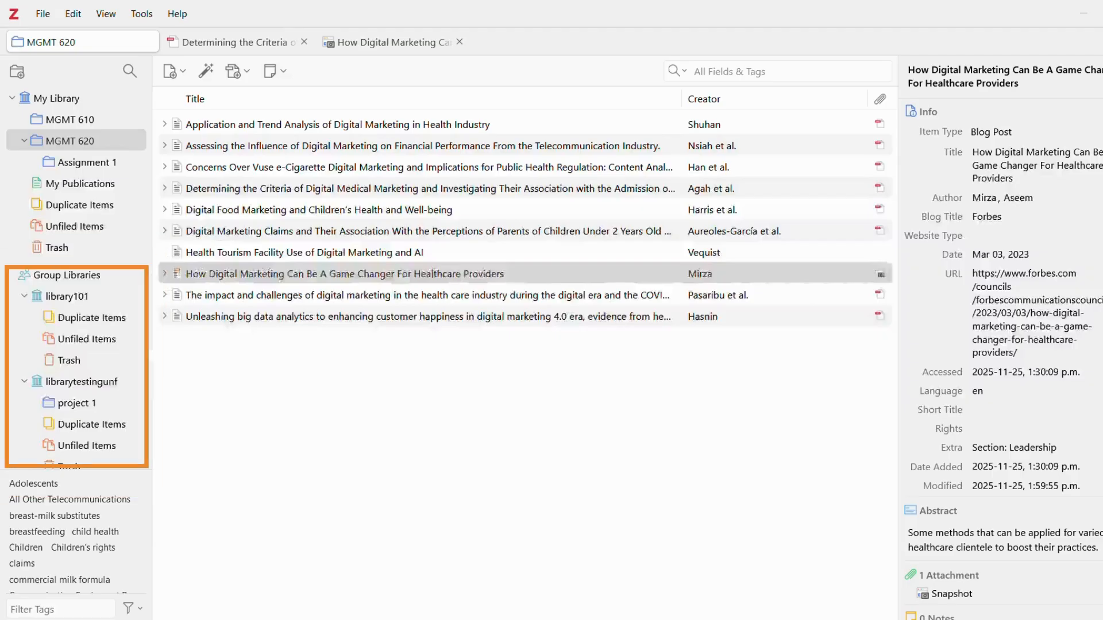
Step: Collapse the four group libraries and select the empty Library101-MGMT620 library
click(25, 298)
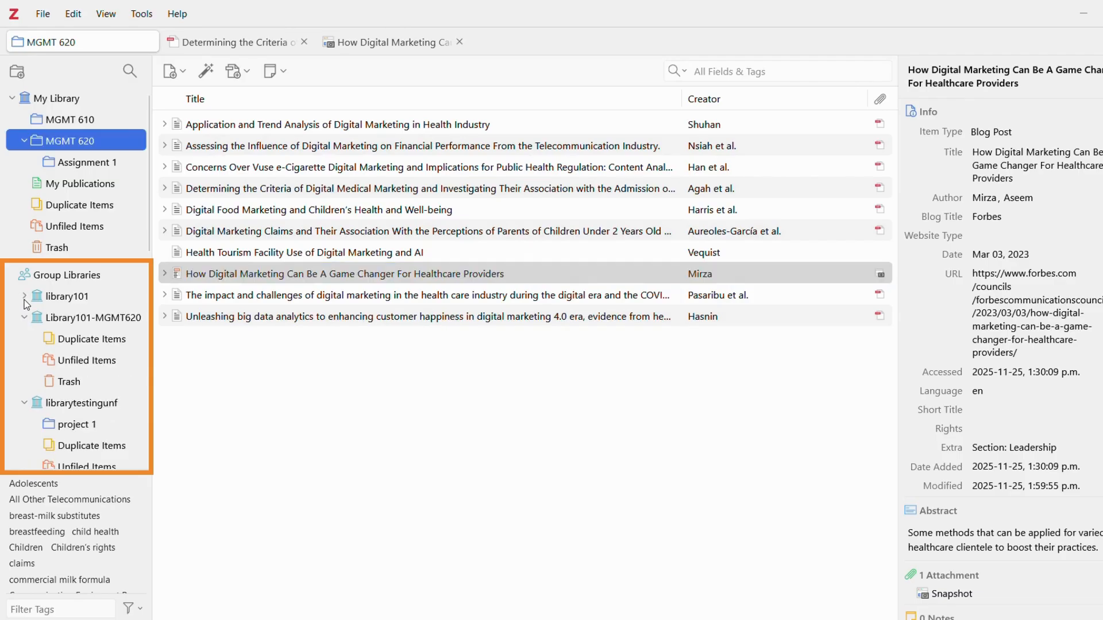
click(24, 318)
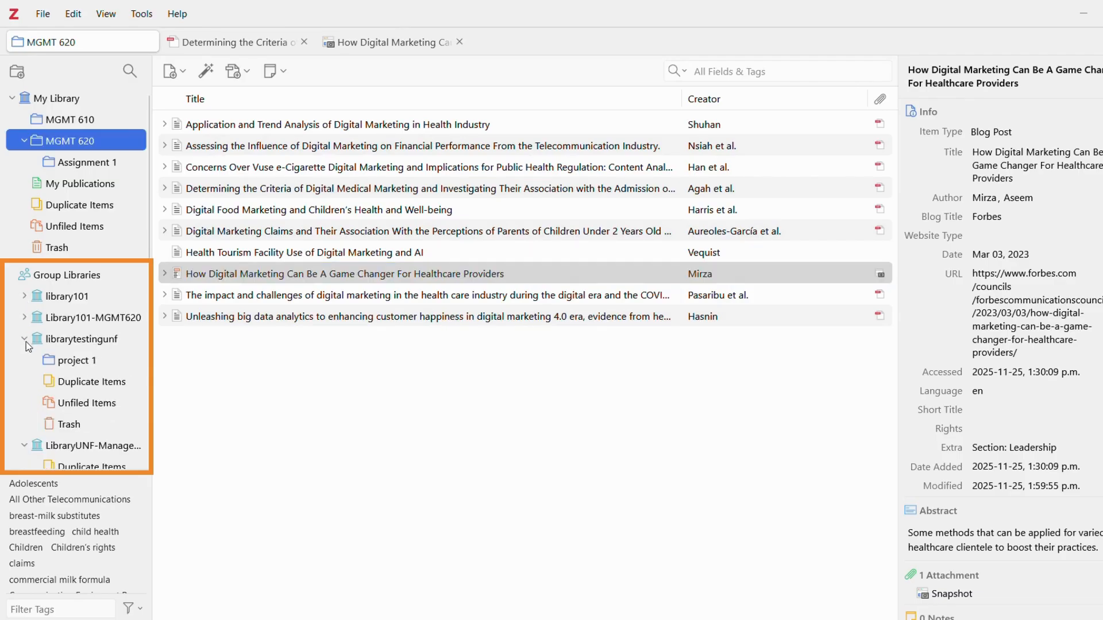
click(25, 340)
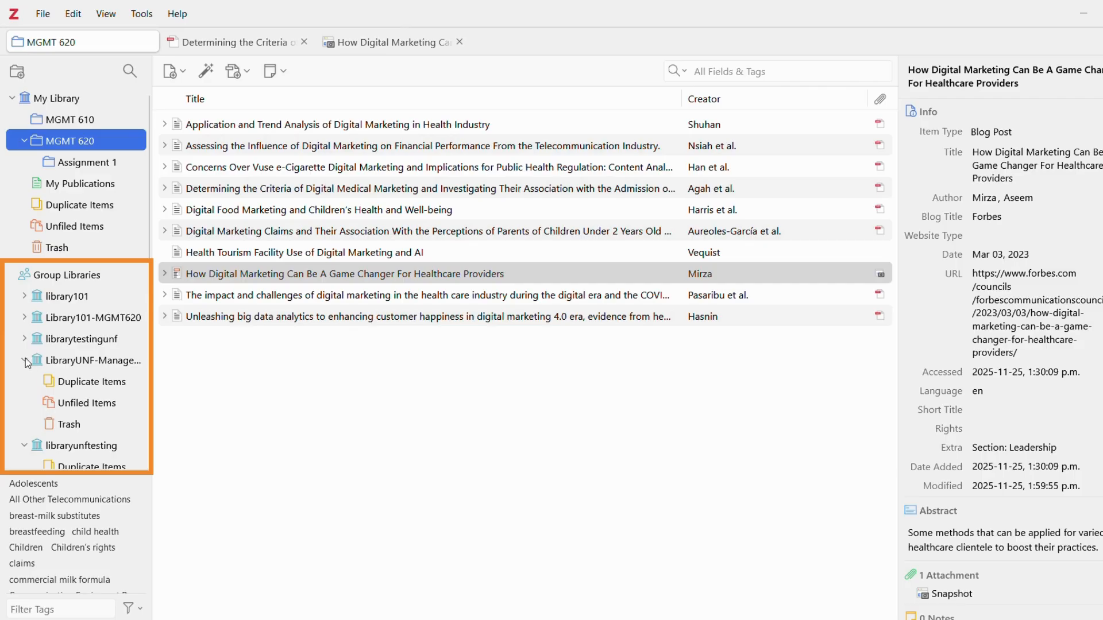
click(25, 359)
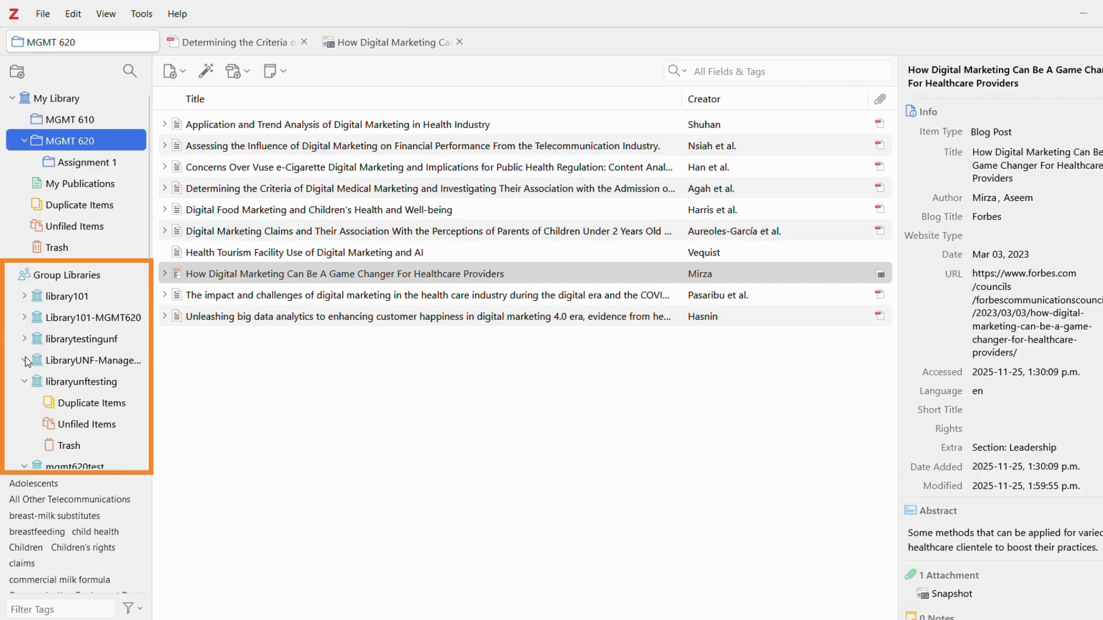
click(98, 319)
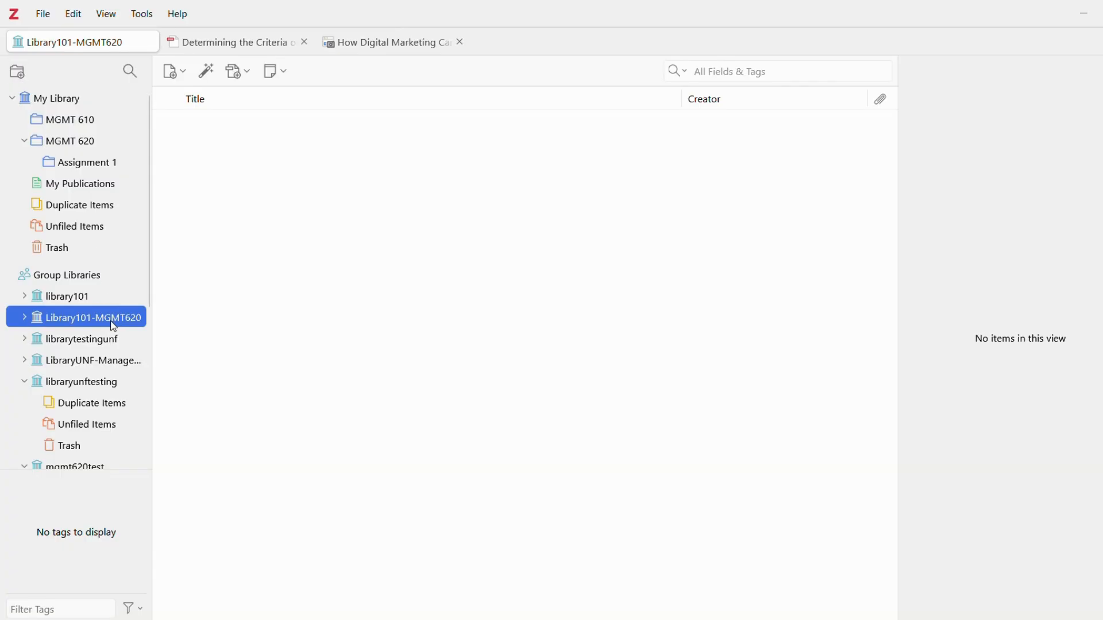
Step: Add a collection named 'Assignment 1' to the Library101-MGMT620 group library
click(18, 71)
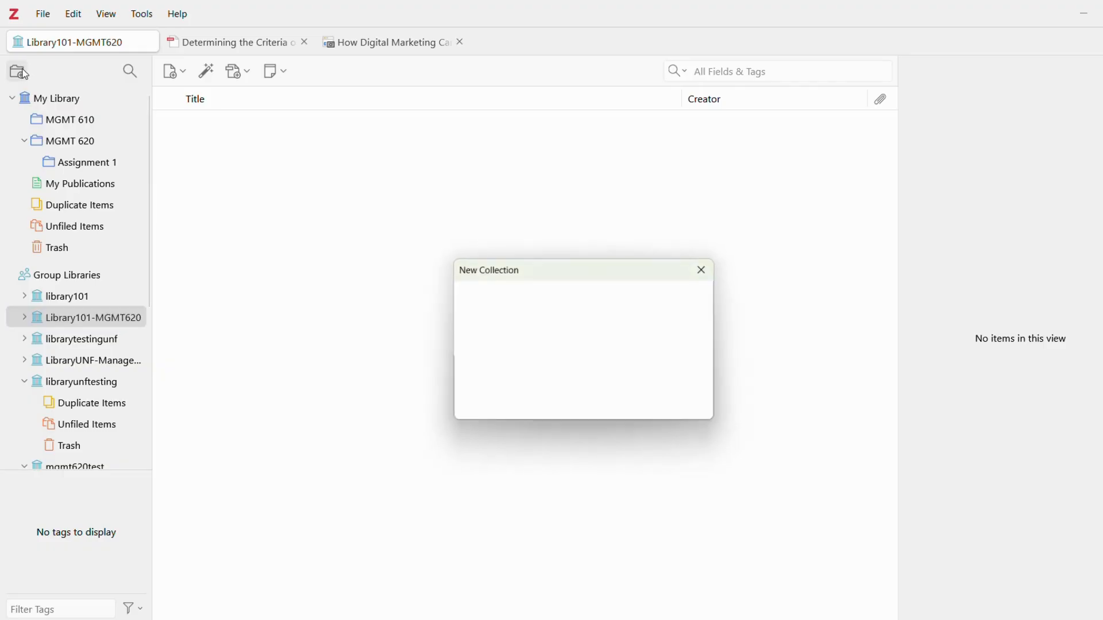
text(Assignment 1)
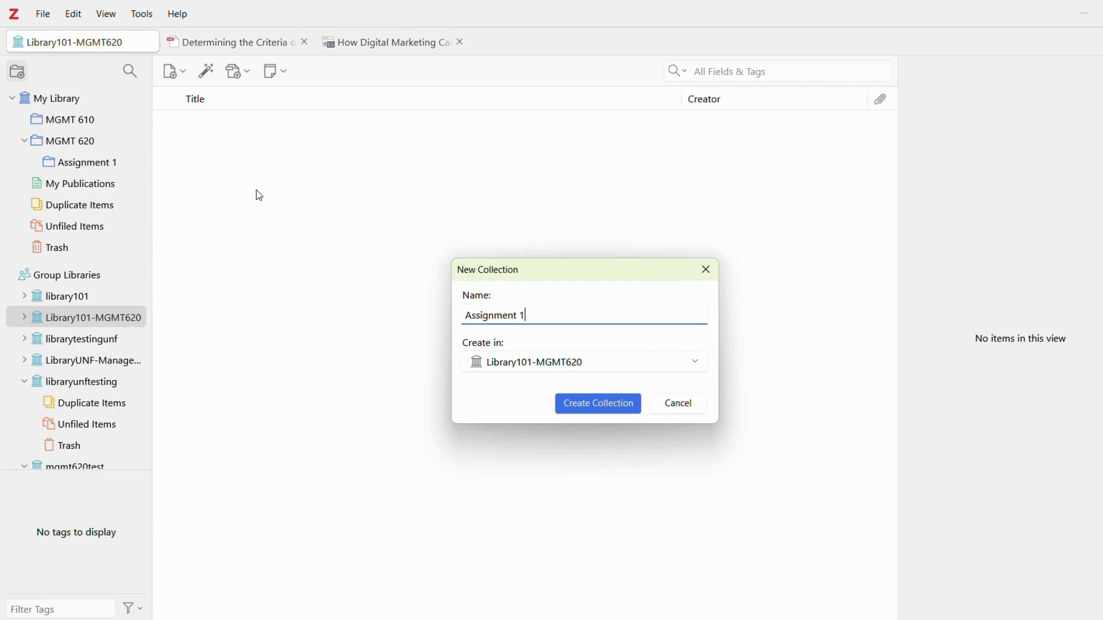
click(592, 406)
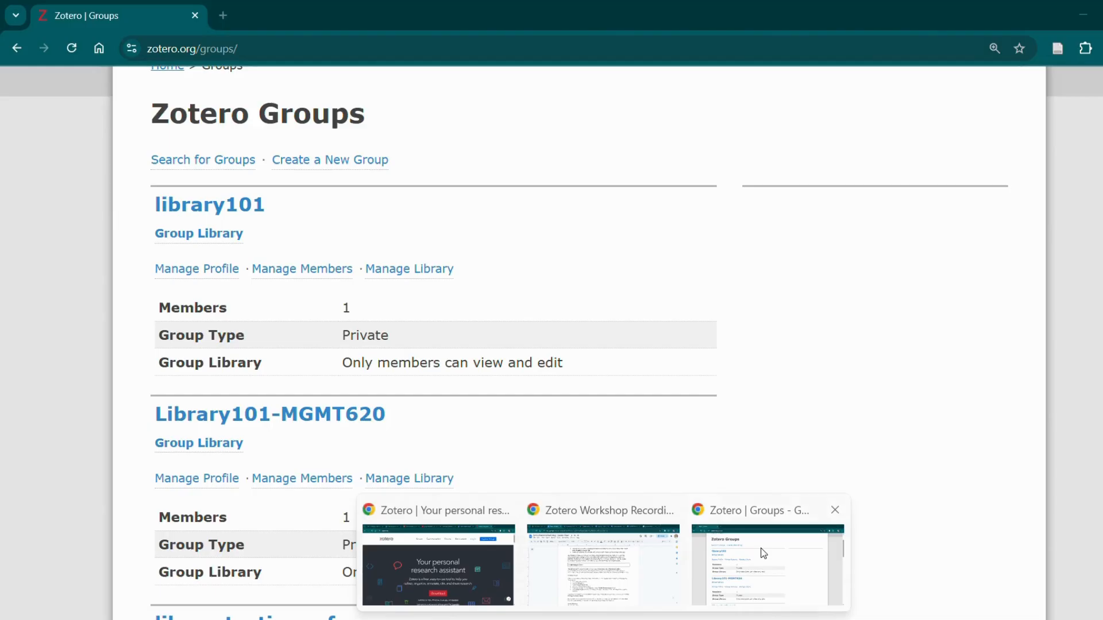
Step: Back on the Groups web page, open Manage Members for Library101-MGMT620
click(764, 553)
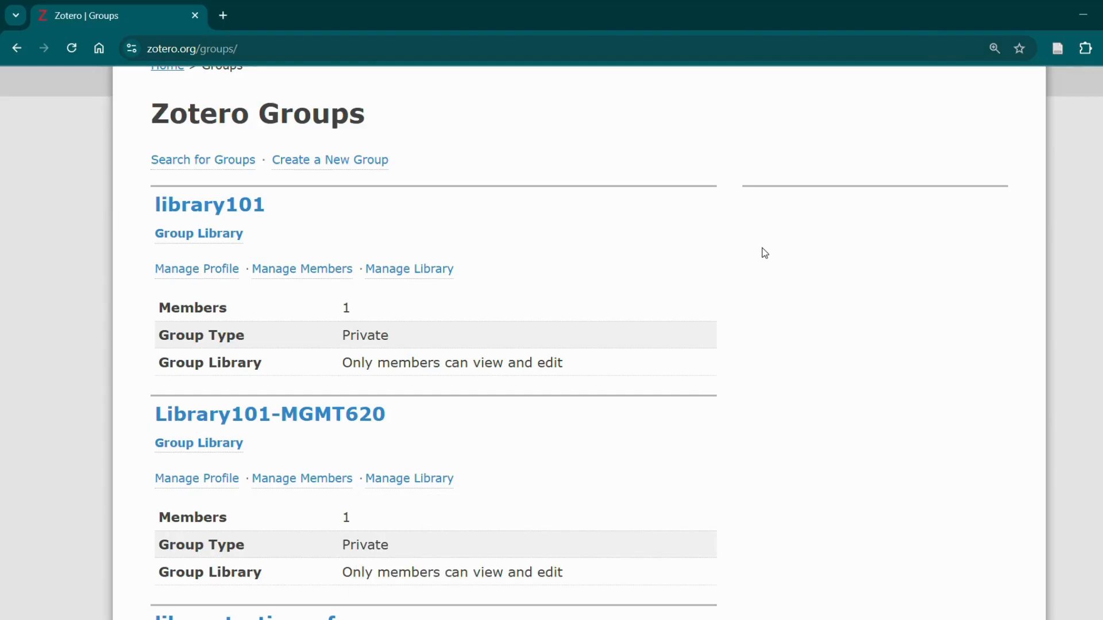
scroll(584, 220, up, 1)
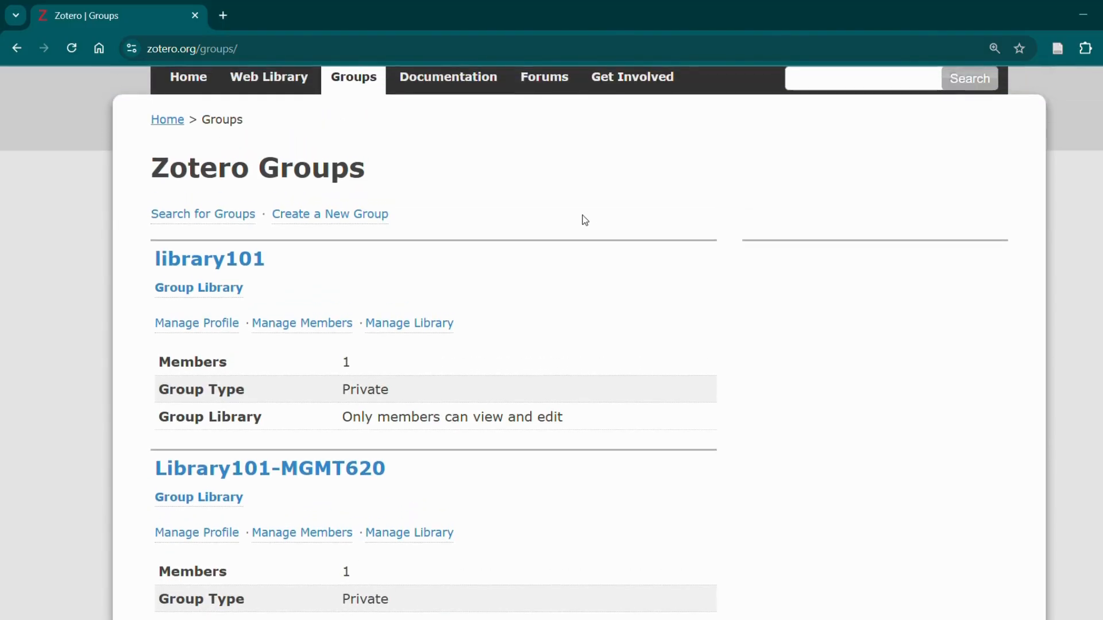
scroll(583, 220, down, 3)
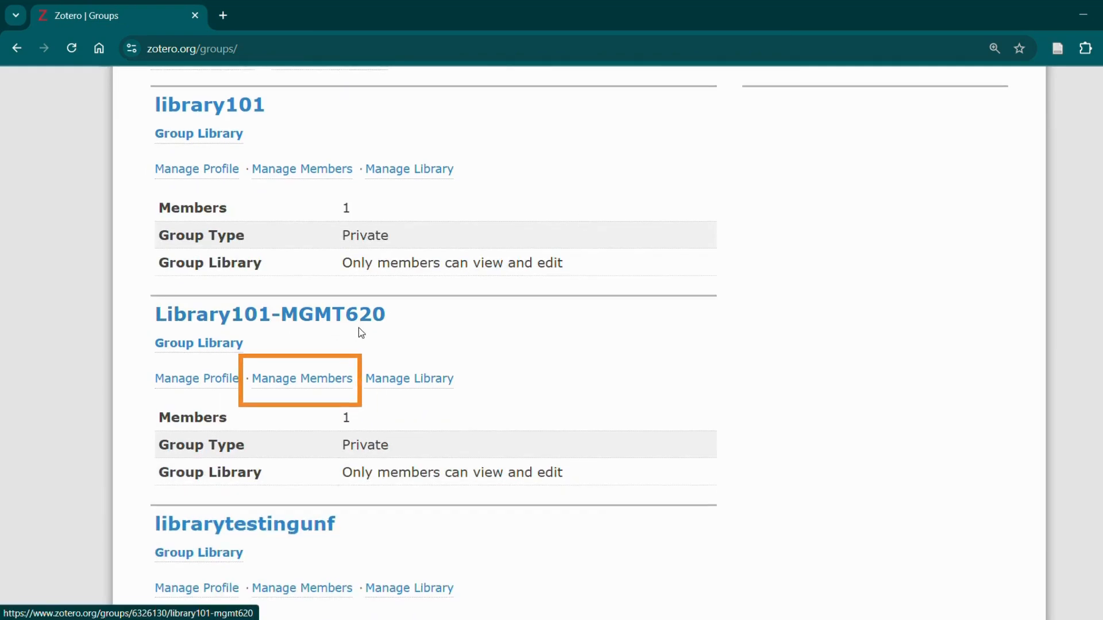
click(306, 380)
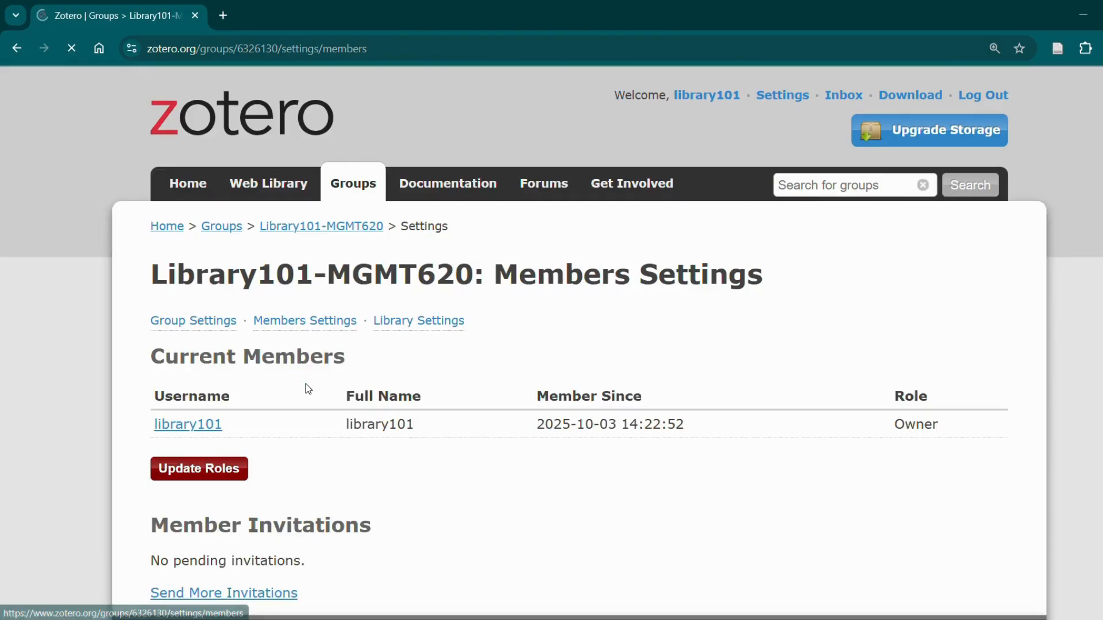
scroll(306, 383, down, 1)
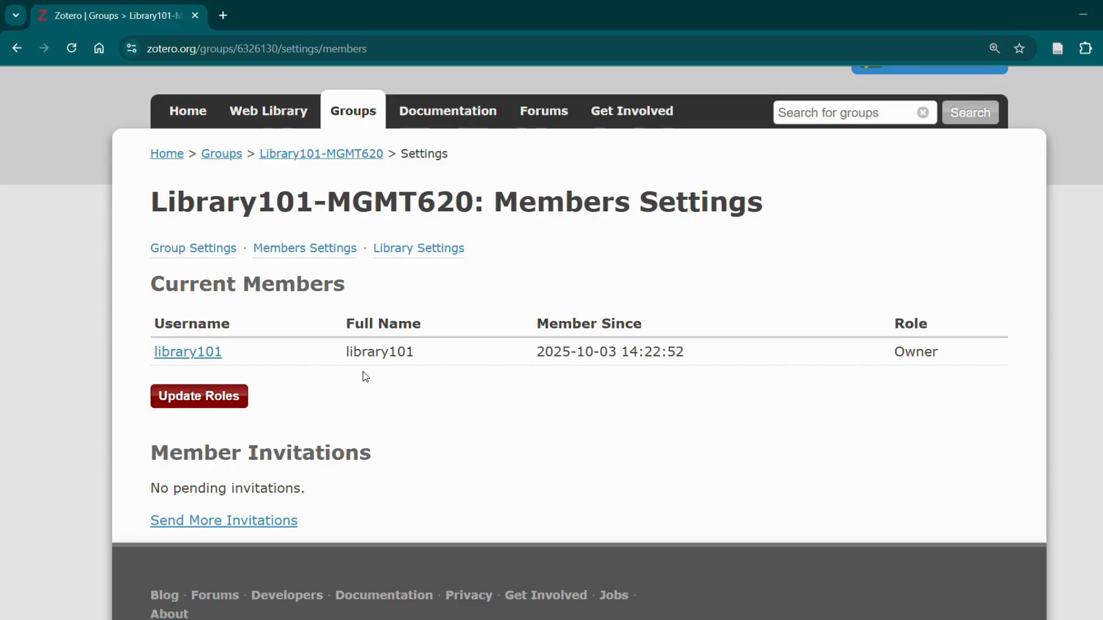
Step: Go to Send More Invitations and place the cursor in the Invite Members box
click(282, 528)
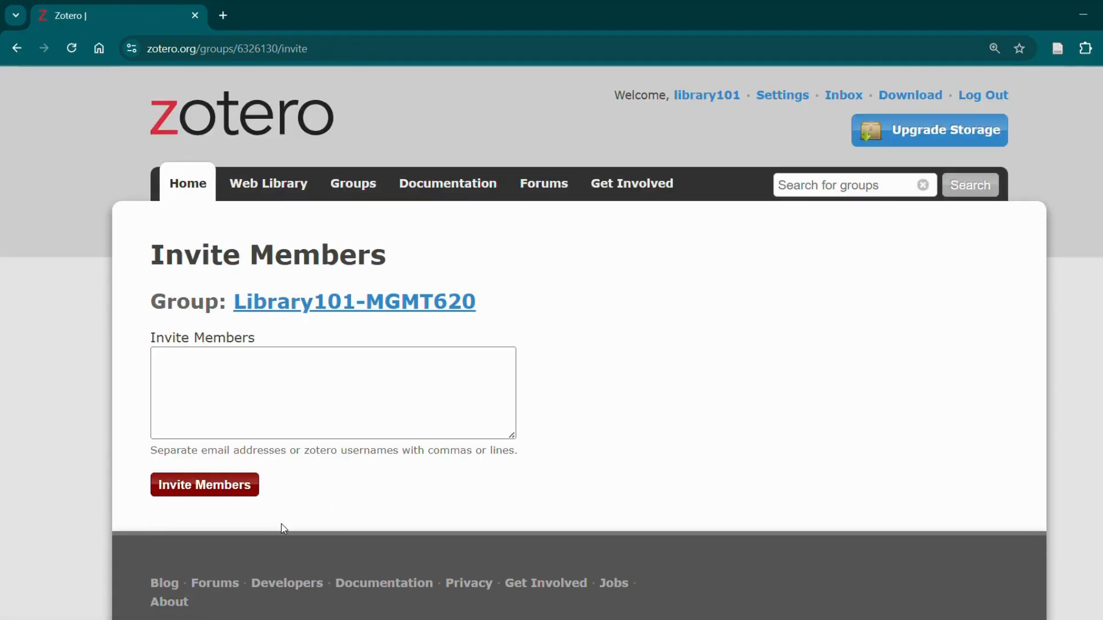
click(299, 384)
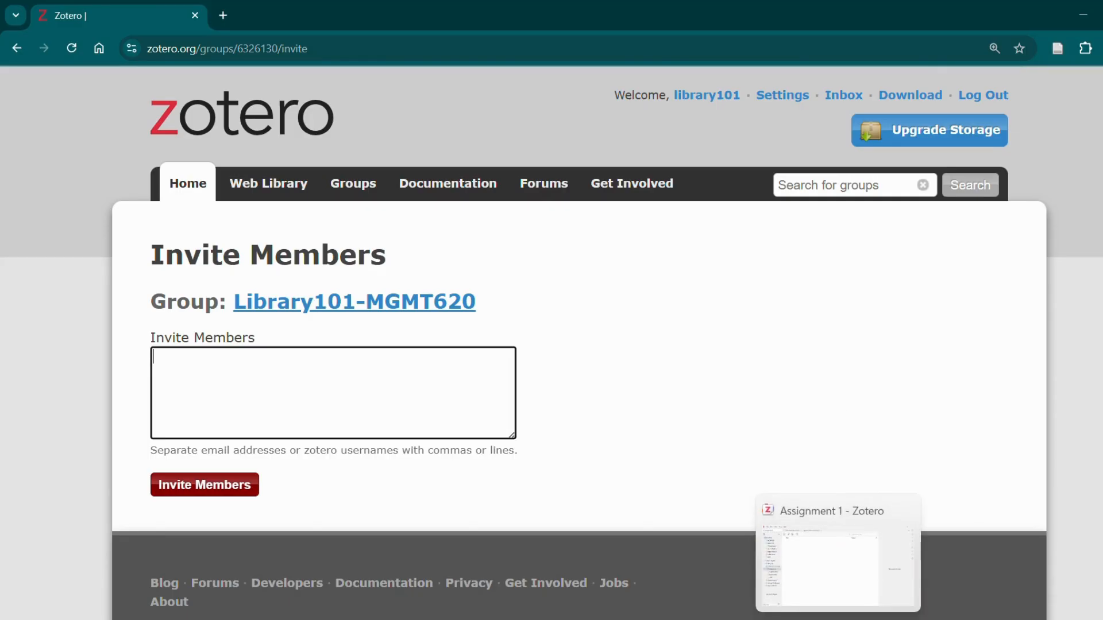
Step: Return to Zotero desktop and select Library101-MGMT620's Assignment 1 collection
click(840, 619)
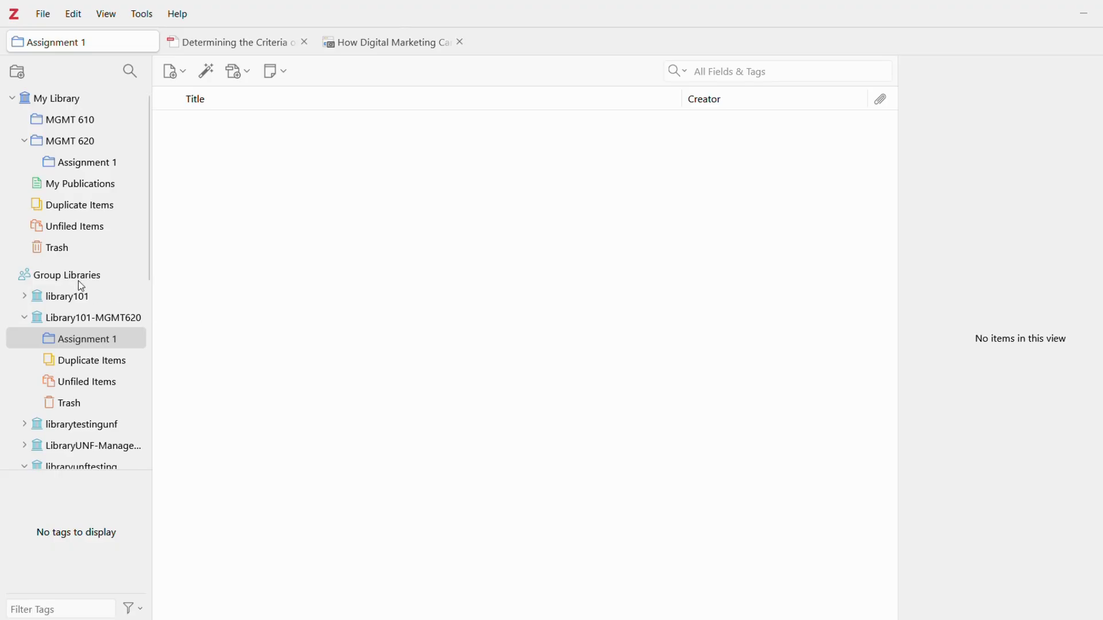
click(108, 277)
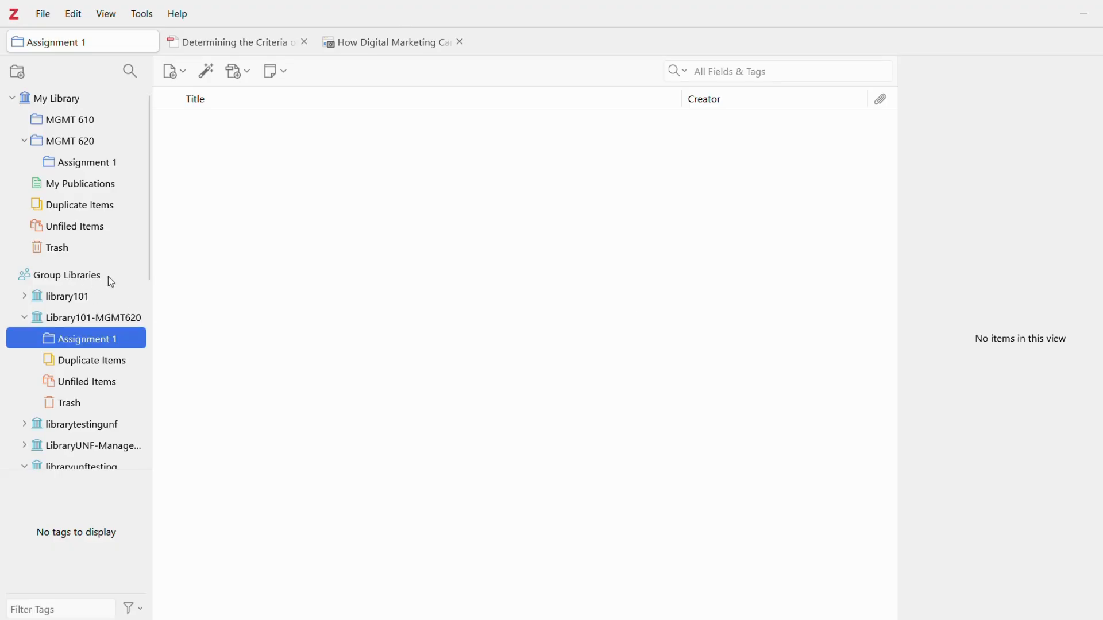